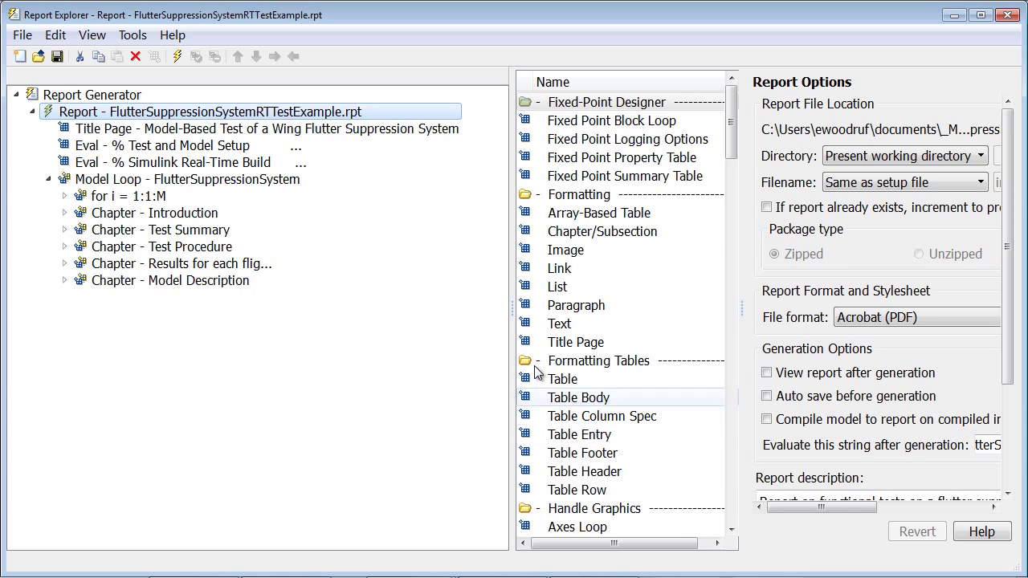
# Add a Chapter/Subsection under the Model Loop and give it the custom title 'My Chapter'.
pyautogui.click(537, 228)
pyautogui.moveTo(539, 235); pyautogui.dragTo(293, 181)
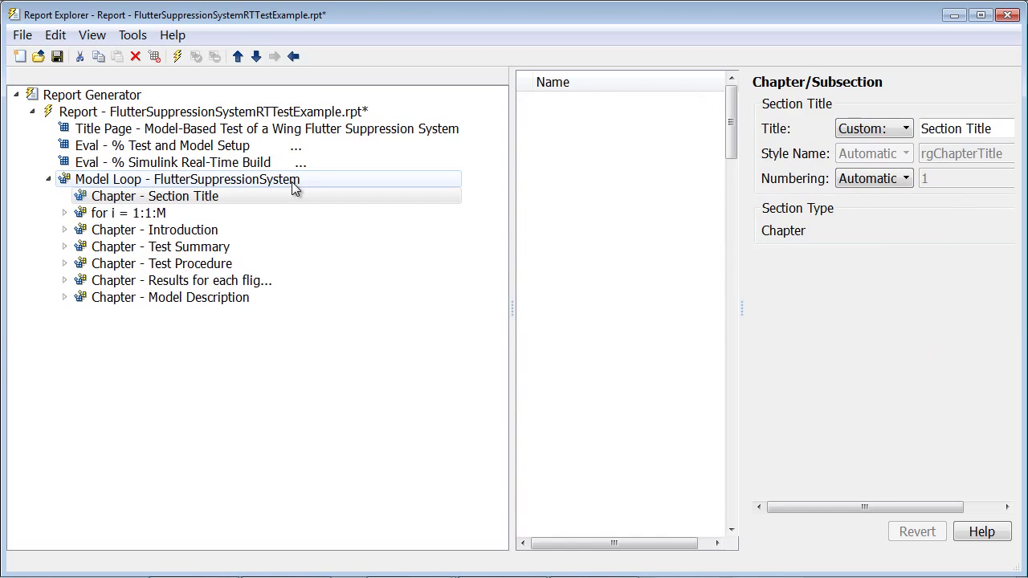
pyautogui.click(201, 197)
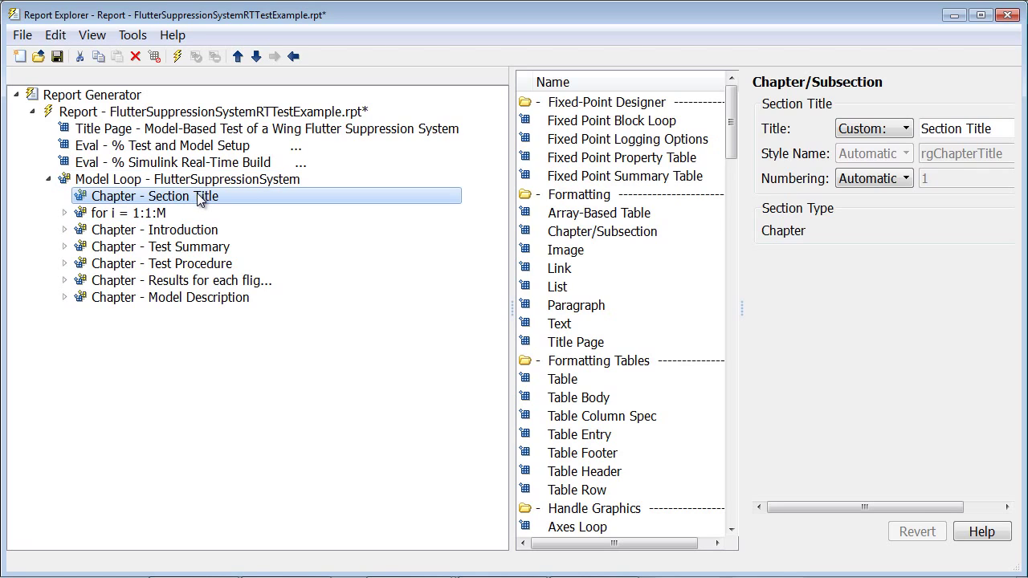
pyautogui.click(993, 129)
pyautogui.write('M')
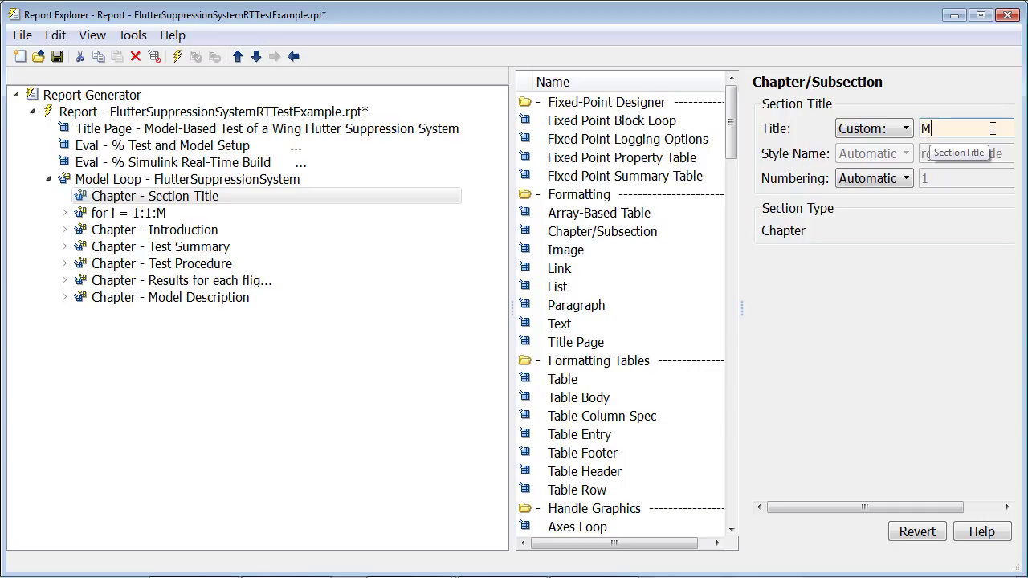
pyautogui.write('y Chapter')
pyautogui.click(316, 479)
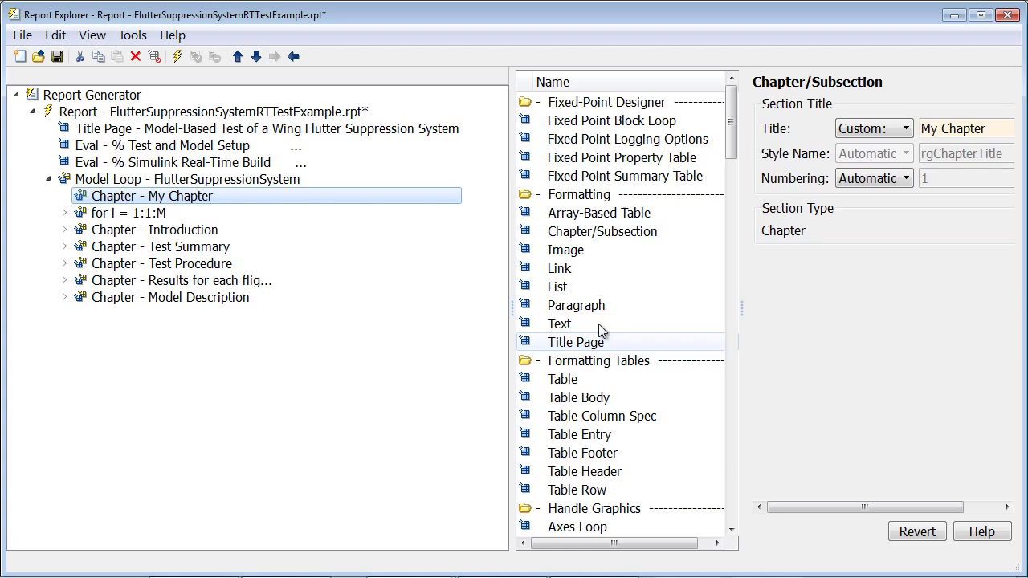
# Add a For Loop running from 1 to 5 inside My Chapter.
pyautogui.moveTo(732, 129); pyautogui.dragTo(730, 193)
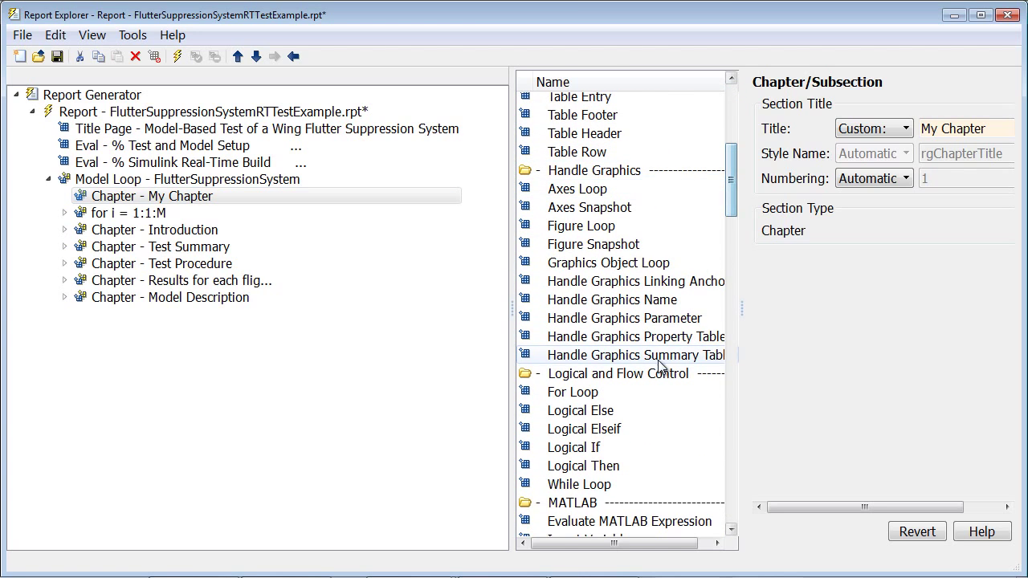
pyautogui.moveTo(574, 392); pyautogui.dragTo(274, 199)
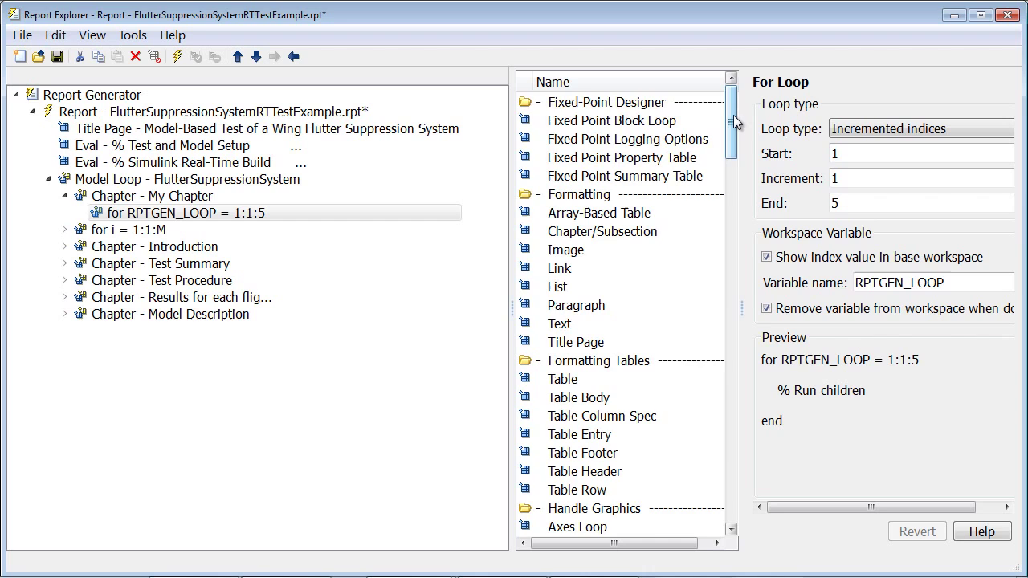
pyautogui.moveTo(733, 115); pyautogui.dragTo(734, 208)
# Add an Evaluate MATLAB Expression component to the loop that runs 'MyAnalysisFcn;'.
pyautogui.moveTo(625, 354); pyautogui.dragTo(309, 210)
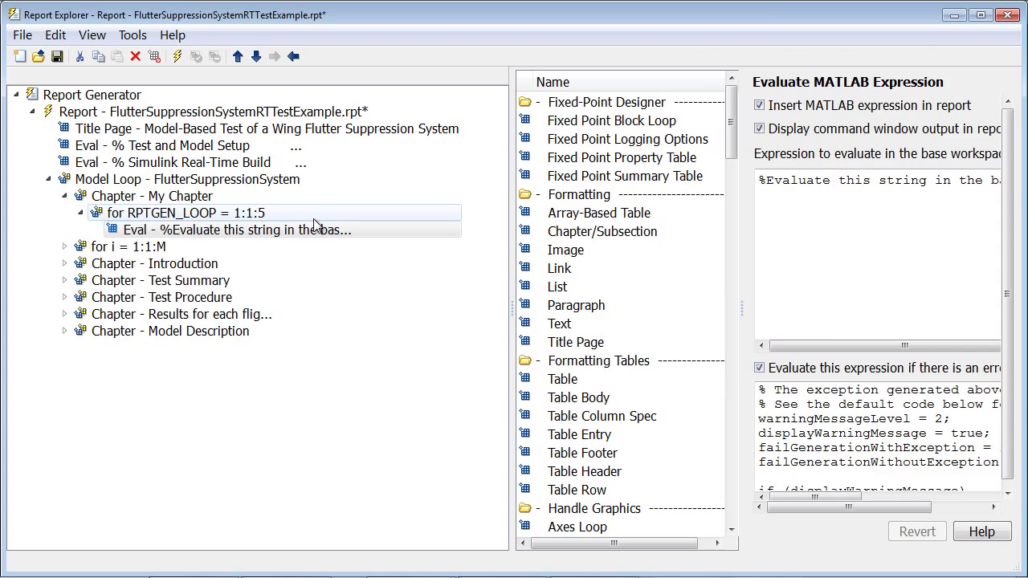
pyautogui.click(854, 269)
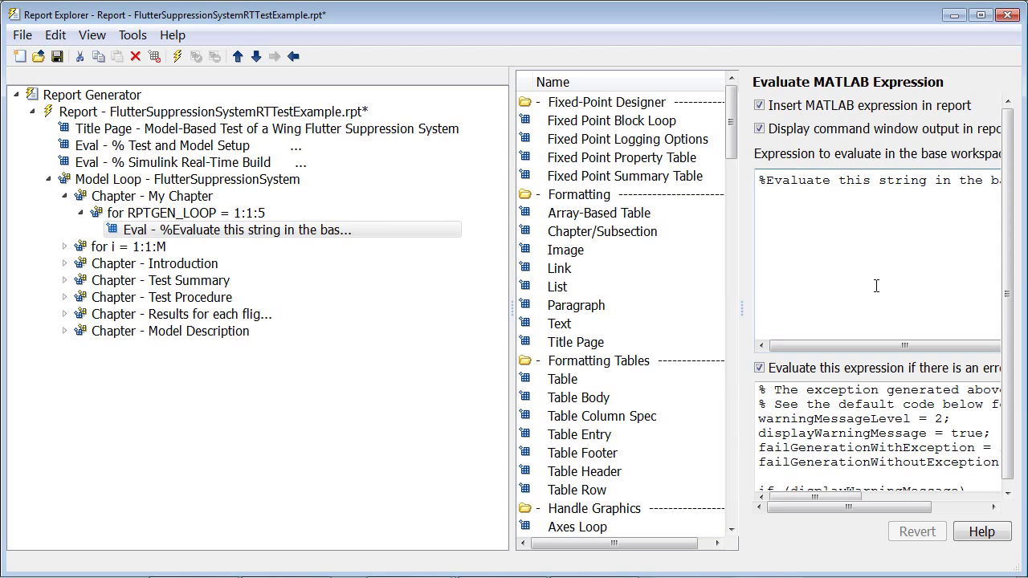
pyautogui.write('My')
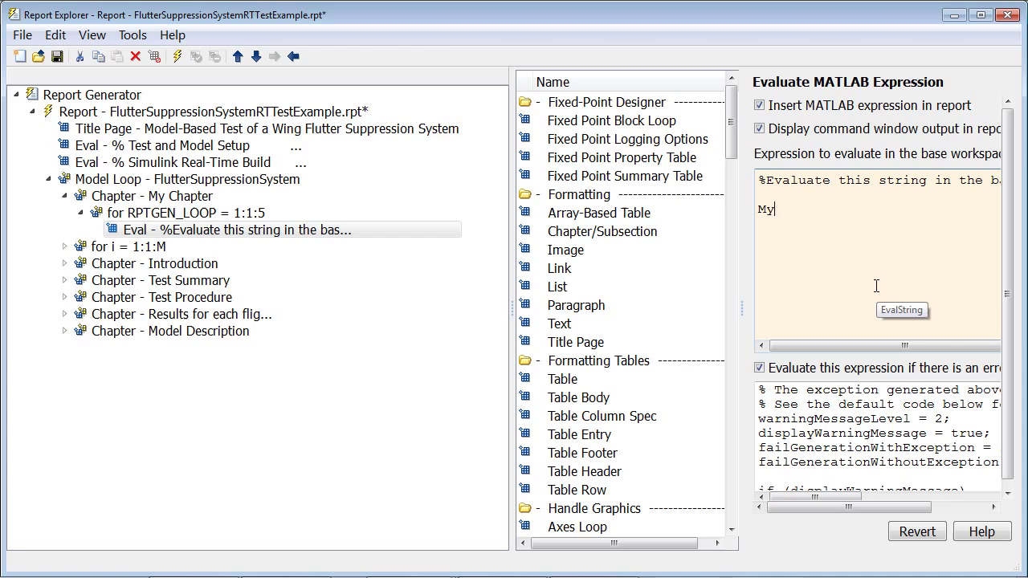
pyautogui.write('AnalysisFcn;')
pyautogui.click(473, 285)
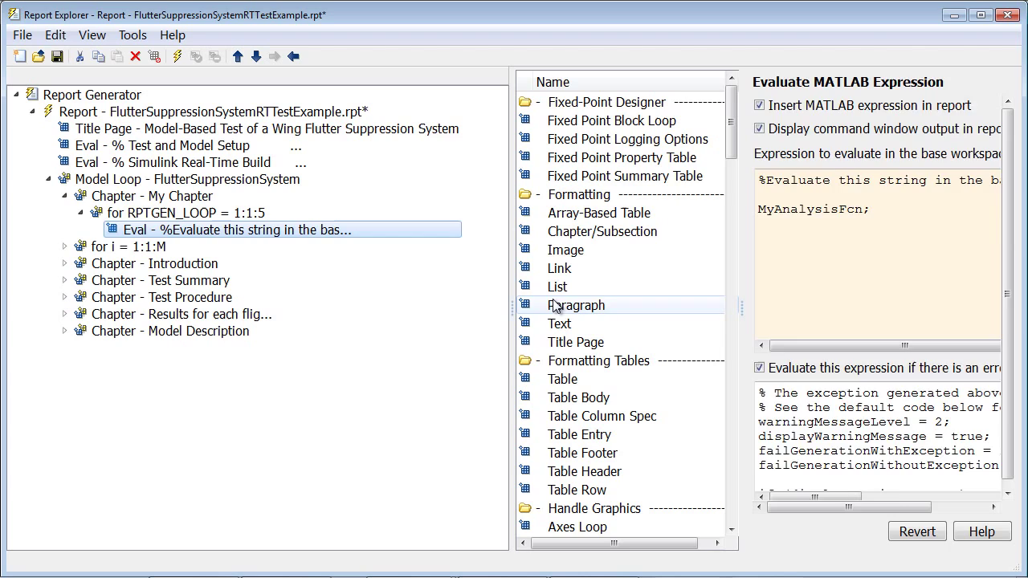
# Add a Paragraph to the loop reading 'Text for the results of my analysis.'.
pyautogui.moveTo(552, 306); pyautogui.dragTo(323, 230)
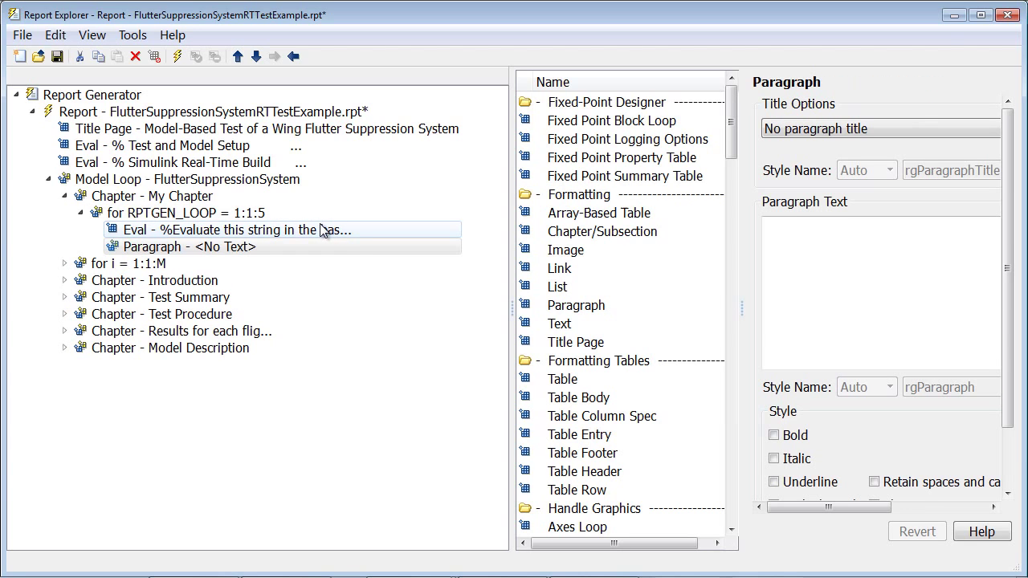
pyautogui.click(883, 303)
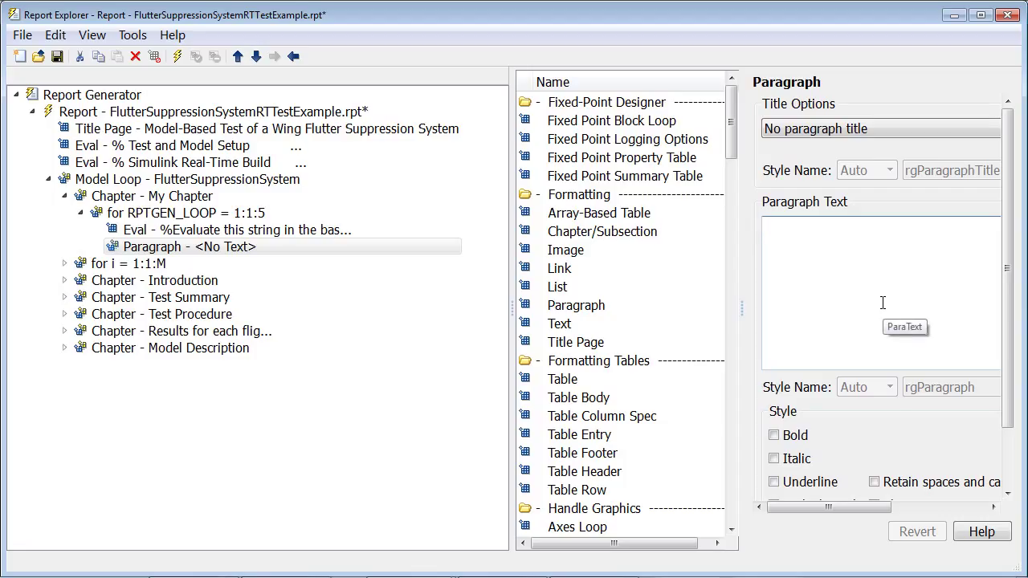
pyautogui.write('Test')
pyautogui.press('BackSpace')
pyautogui.press('BackSpace')
pyautogui.write('x')
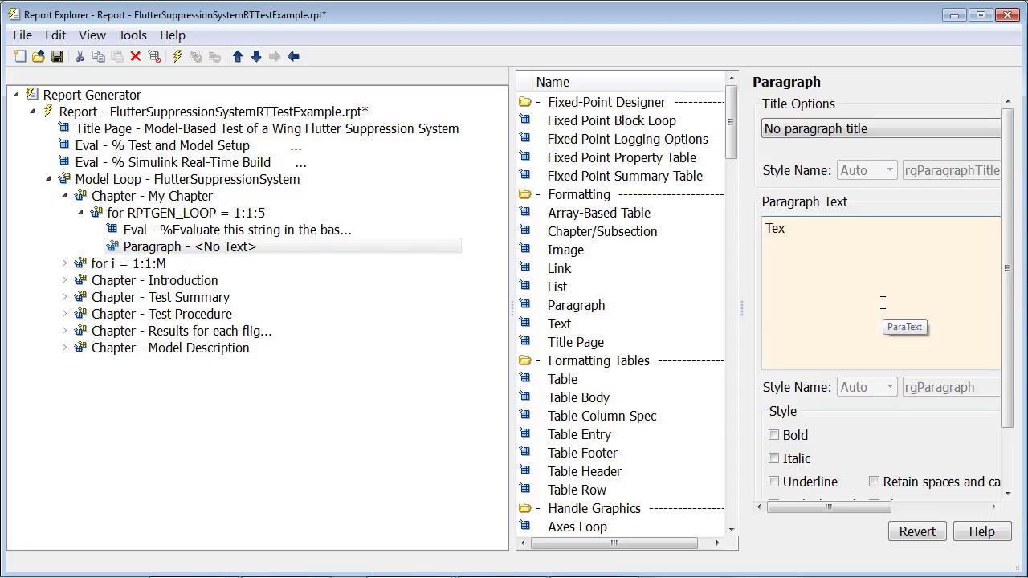
pyautogui.write('t for the results of my analysis')
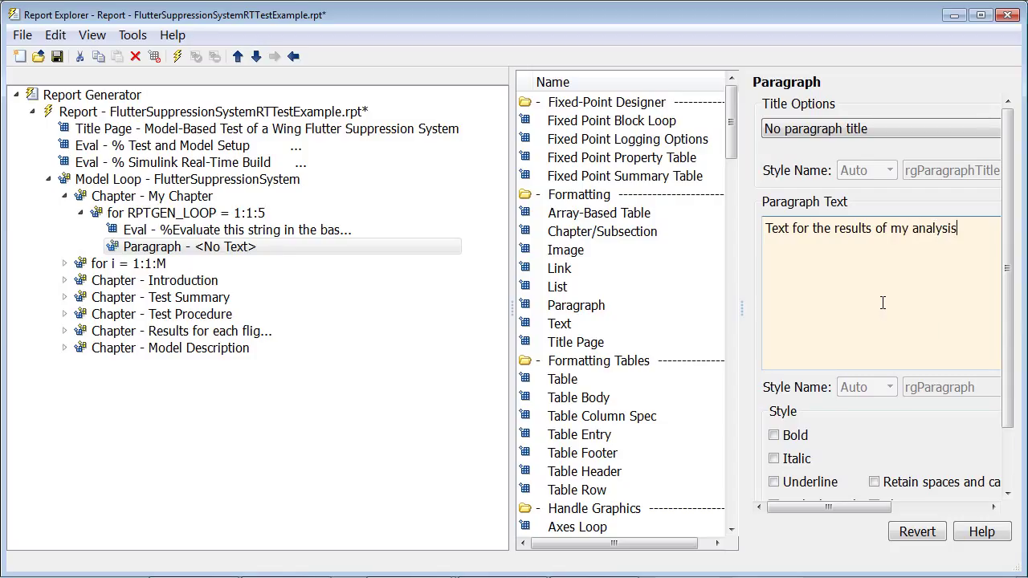
pyautogui.write('.')
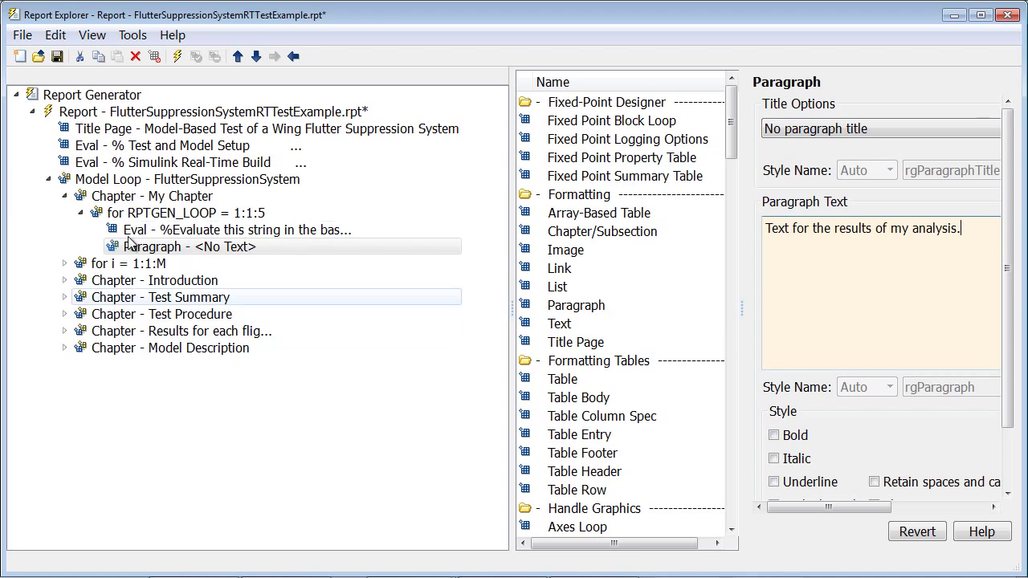
# Delete My Chapter, then select the top report node and run the report.
pyautogui.click(119, 200)
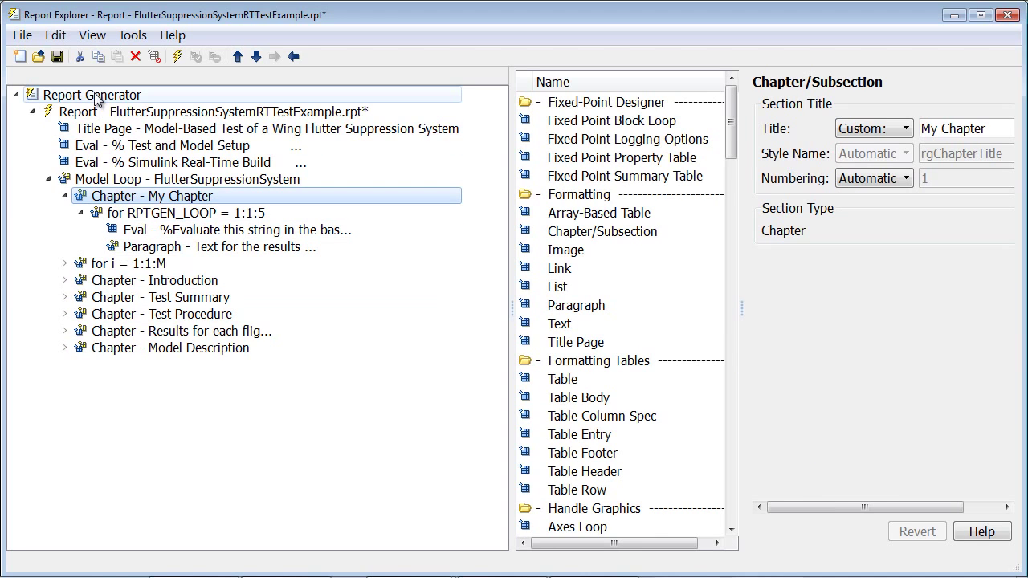
pyautogui.click(137, 56)
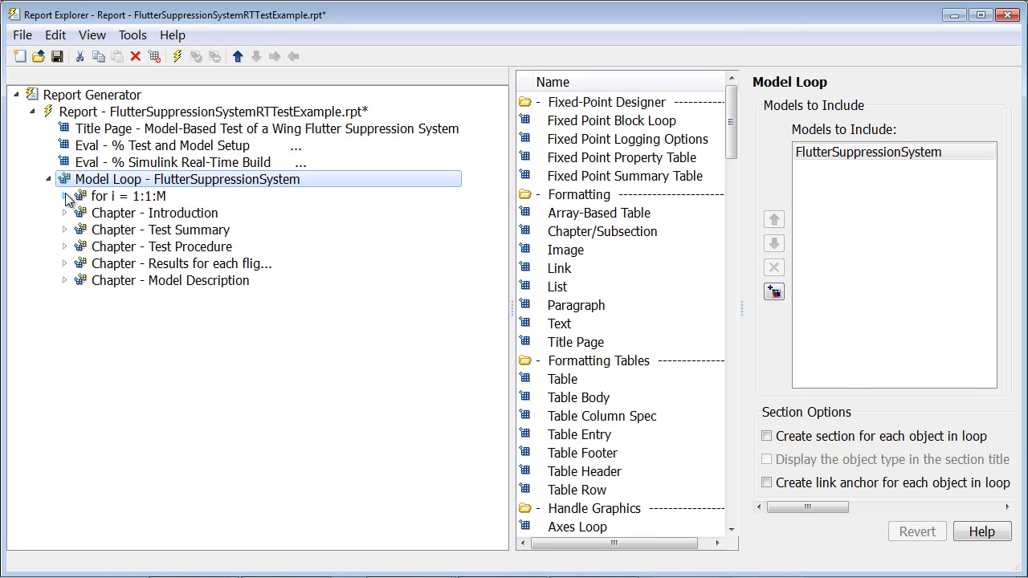
pyautogui.click(65, 196)
pyautogui.click(136, 112)
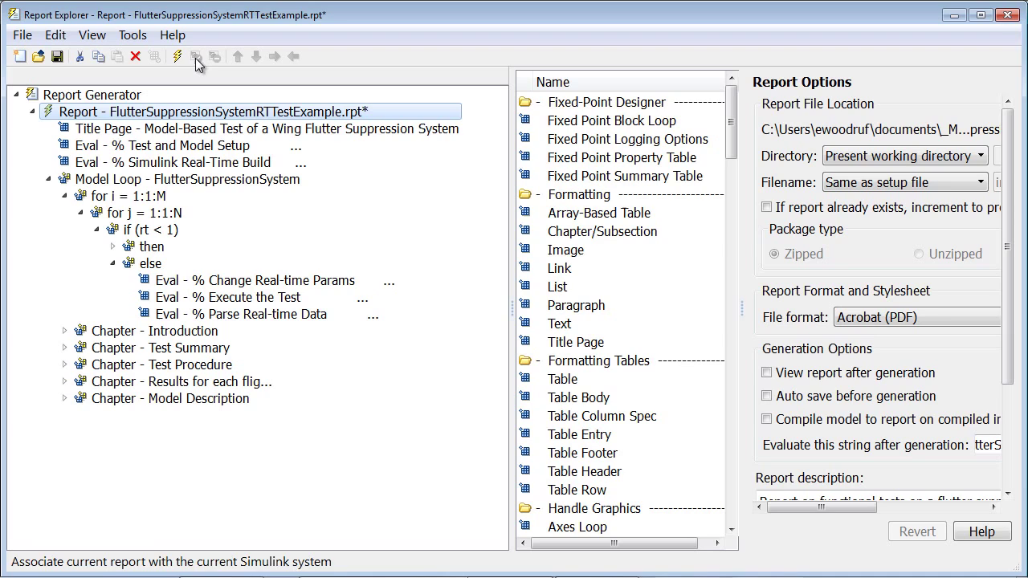
pyautogui.click(177, 56)
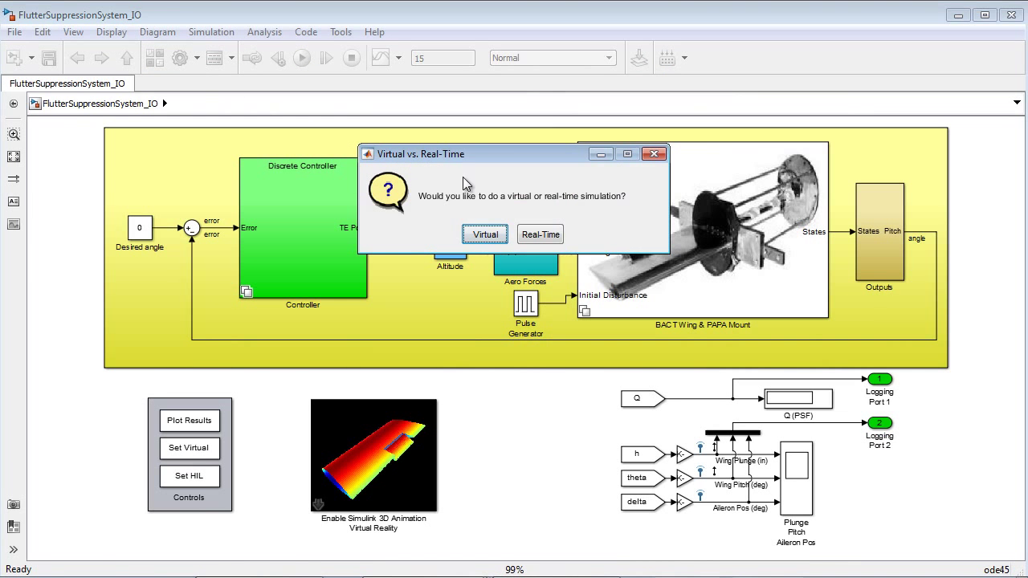
# Choose Real-Time so the flutter tests build and run on the hardware in External mode.
pyautogui.click(534, 237)
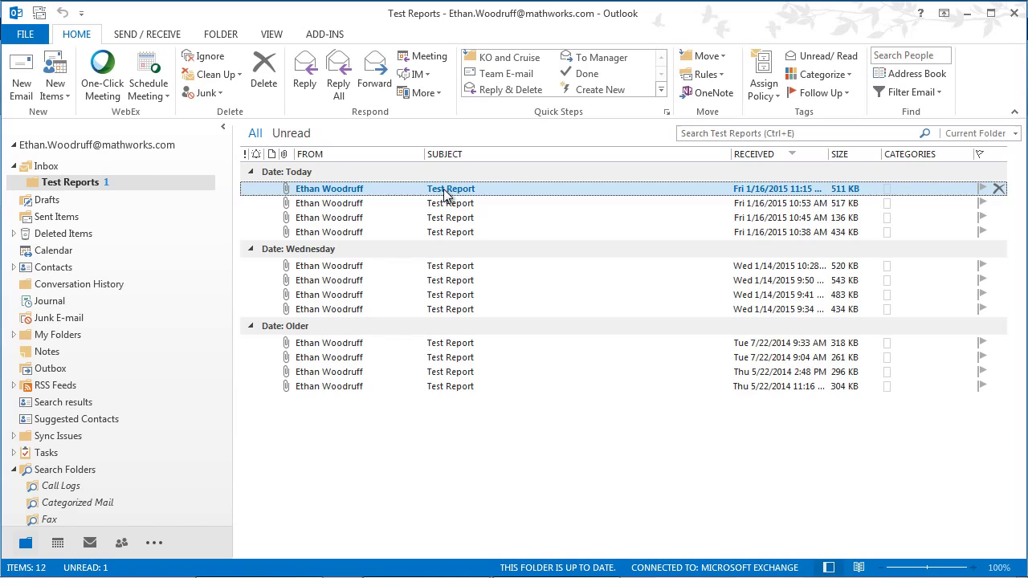
# Open the latest Test Report email and its FlutterSuppressionSystemRTTestExample.pdf attachment.
pyautogui.doubleClick(445, 193)
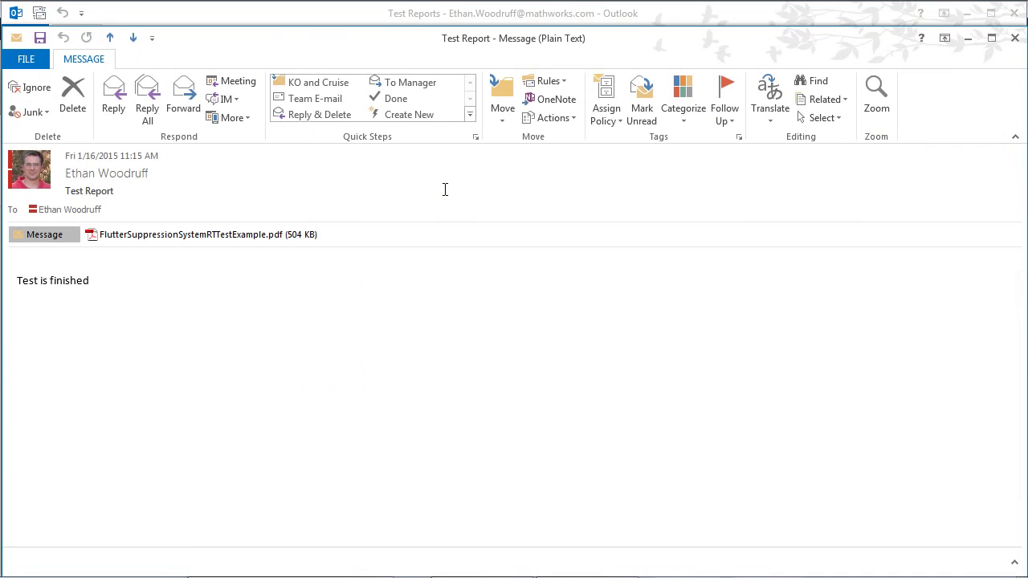
pyautogui.doubleClick(189, 236)
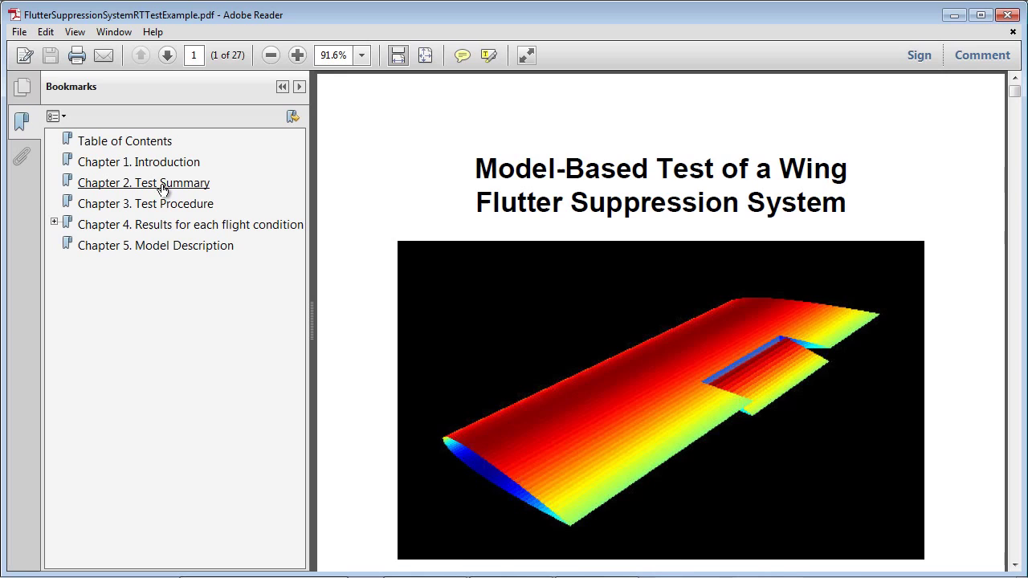
# Jump to the Chapter 2. Test Summary bookmark showing pass/fail results for 16 flight conditions.
pyautogui.click(162, 185)
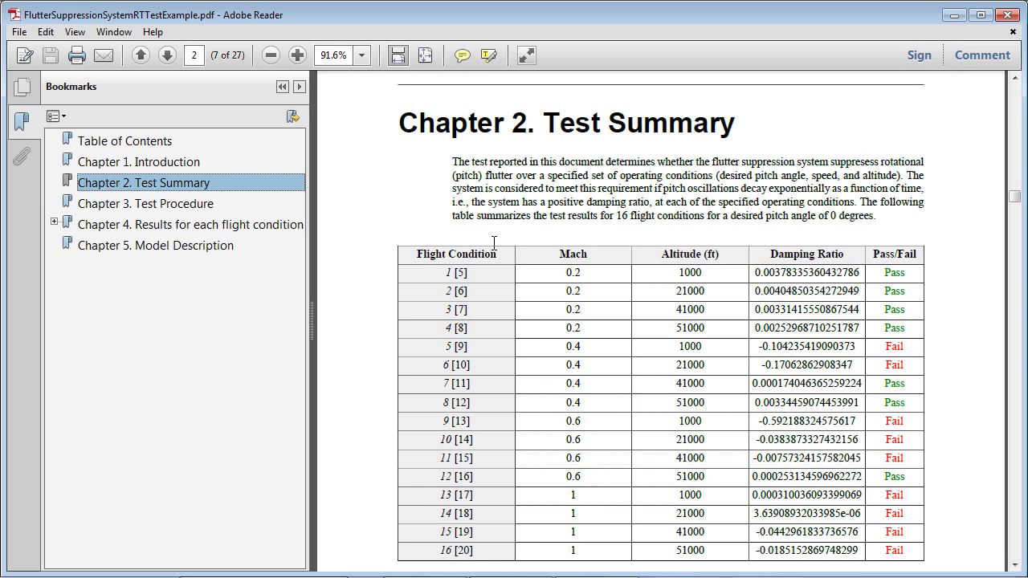